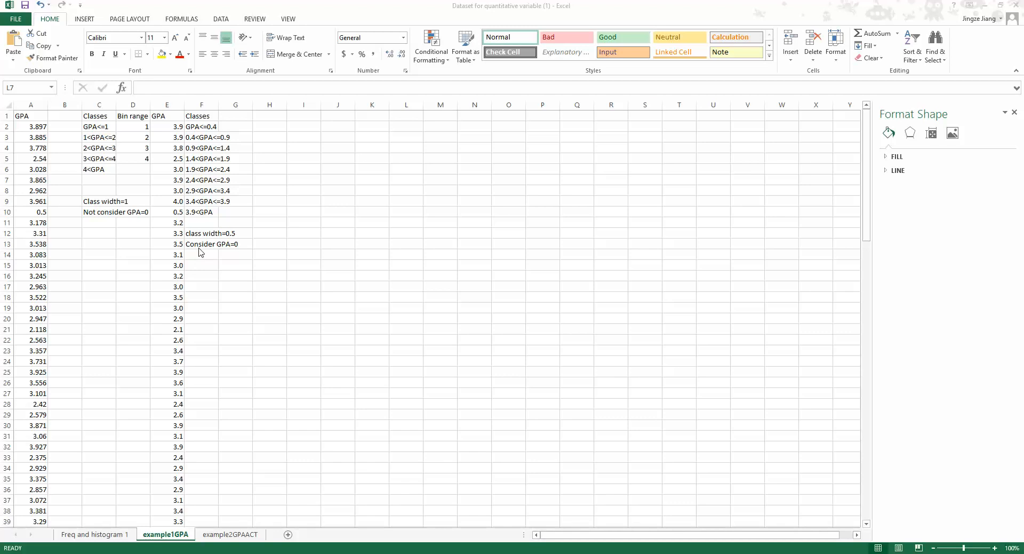
# Review the class width notes, the original and rounded GPA columns, and the GPA class intervals in column F
pyautogui.click(197, 243)
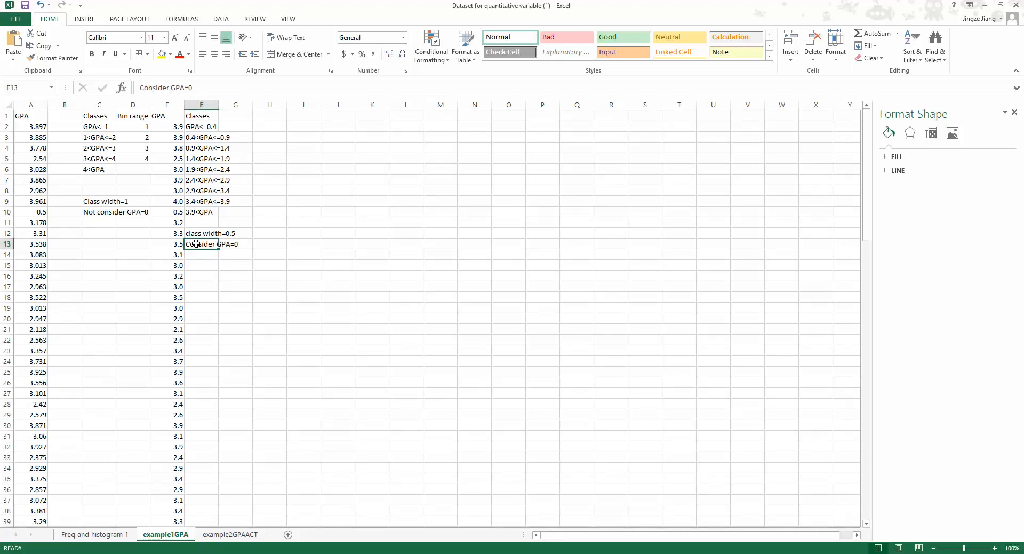
pyautogui.click(203, 233)
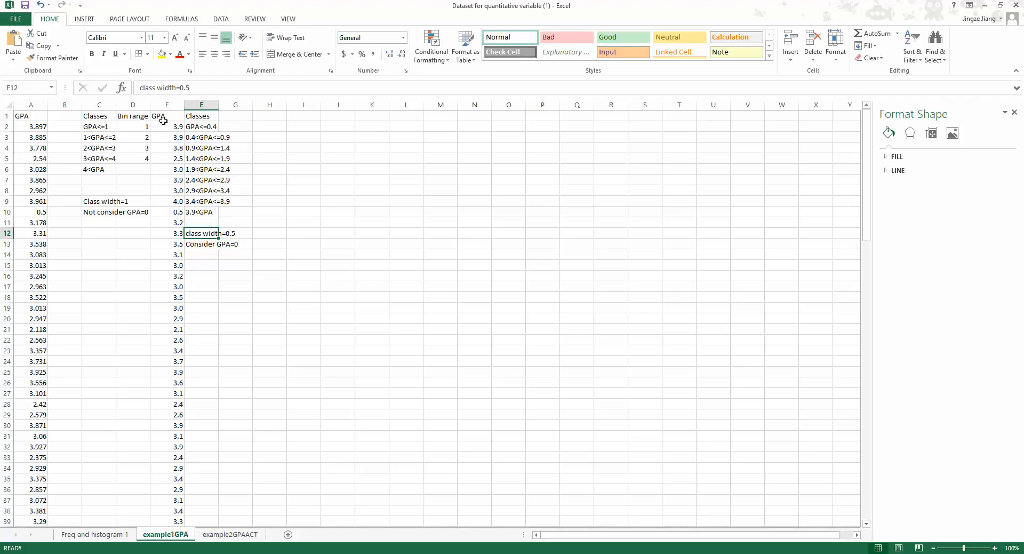
pyautogui.click(22, 104)
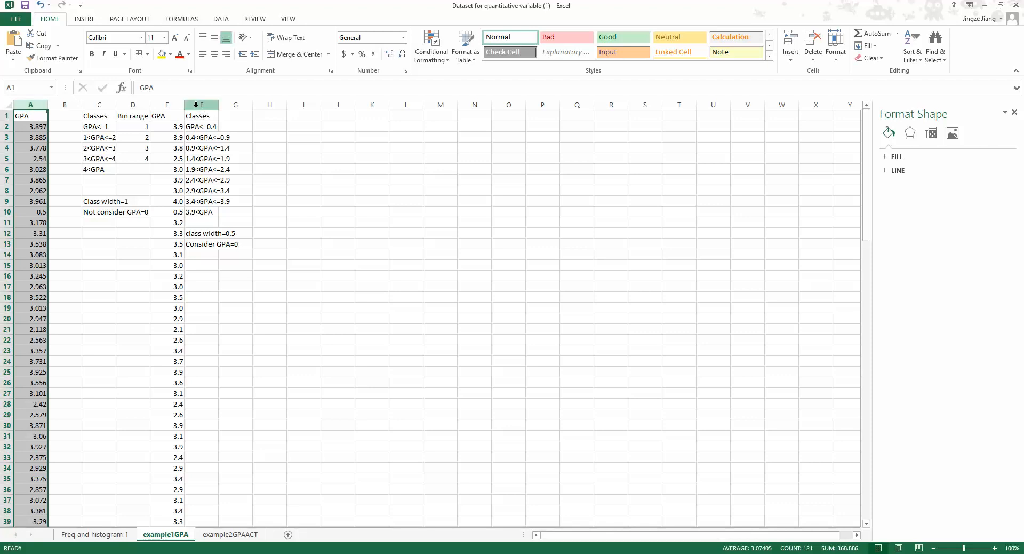
pyautogui.click(166, 105)
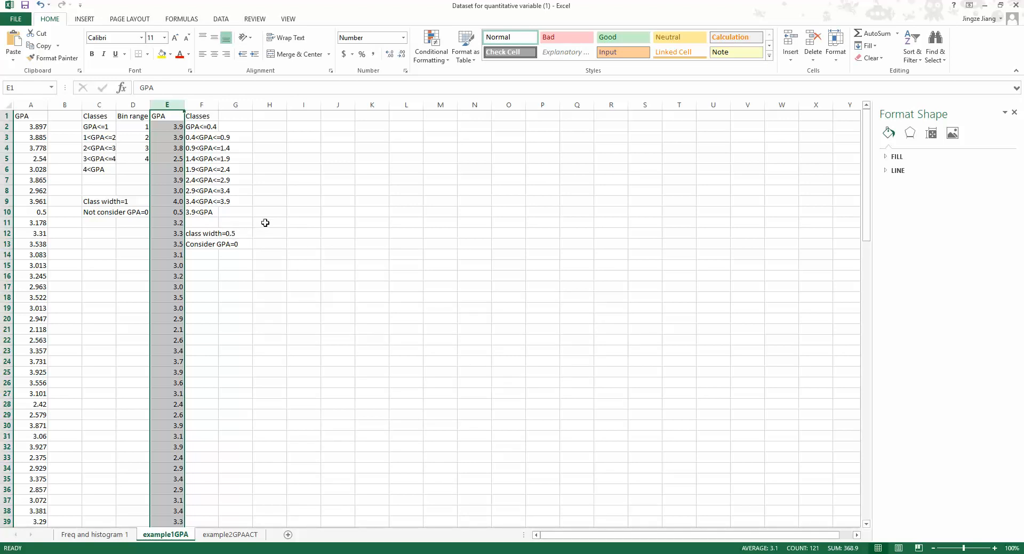
pyautogui.click(235, 153)
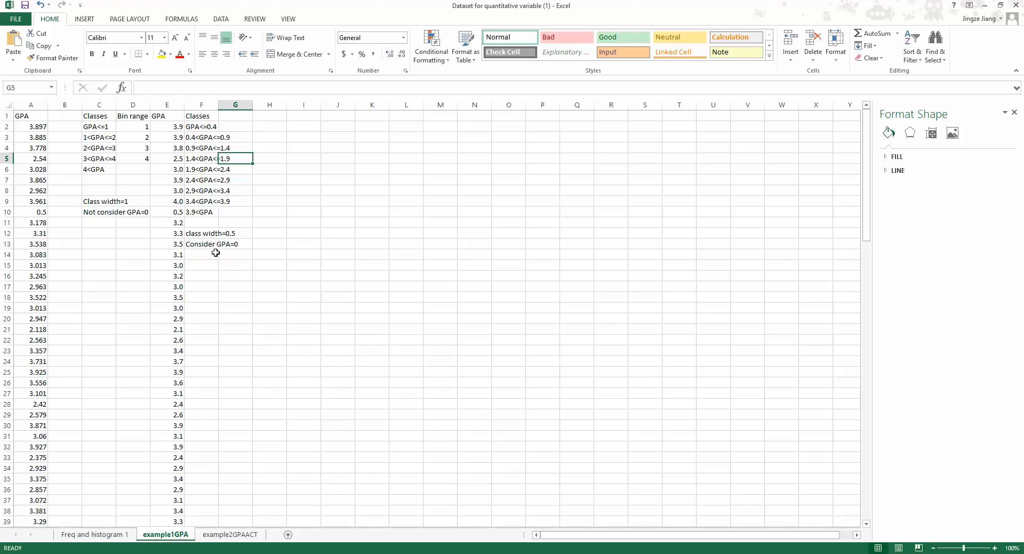
pyautogui.click(197, 130)
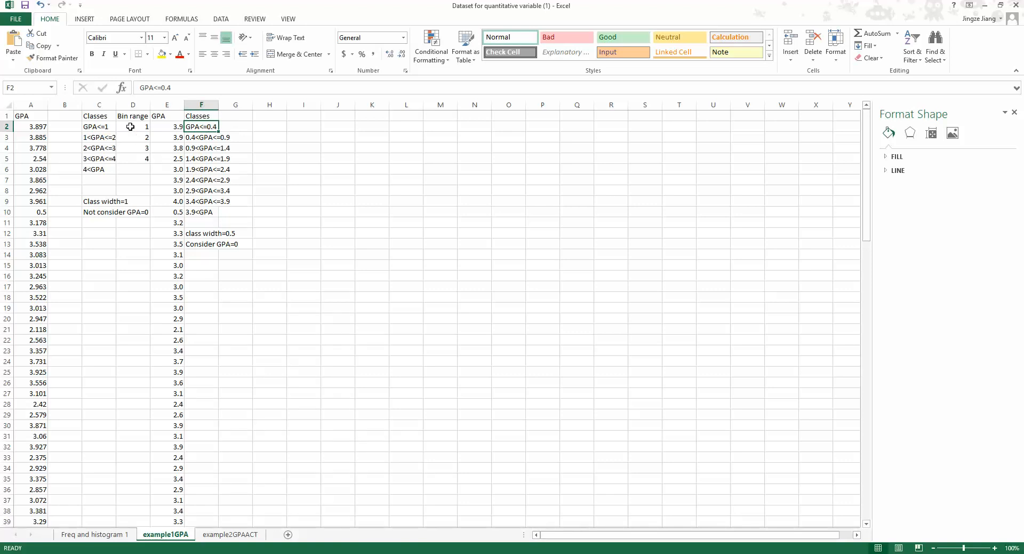
# Add the header "Bin Range" in cell H1 beside the 0.5-width classes
pyautogui.click(256, 113)
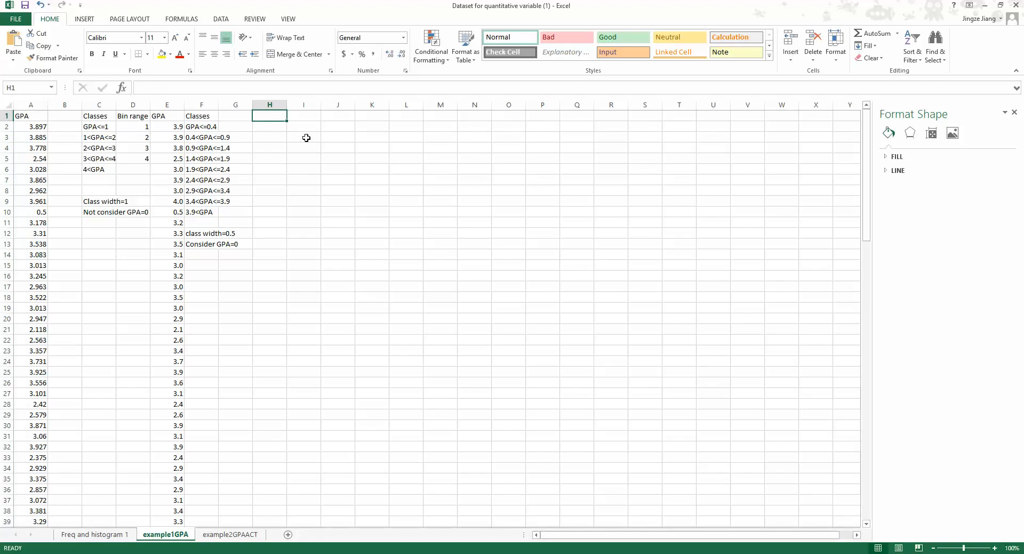
pyautogui.press('capslock')
pyautogui.write('Bin')
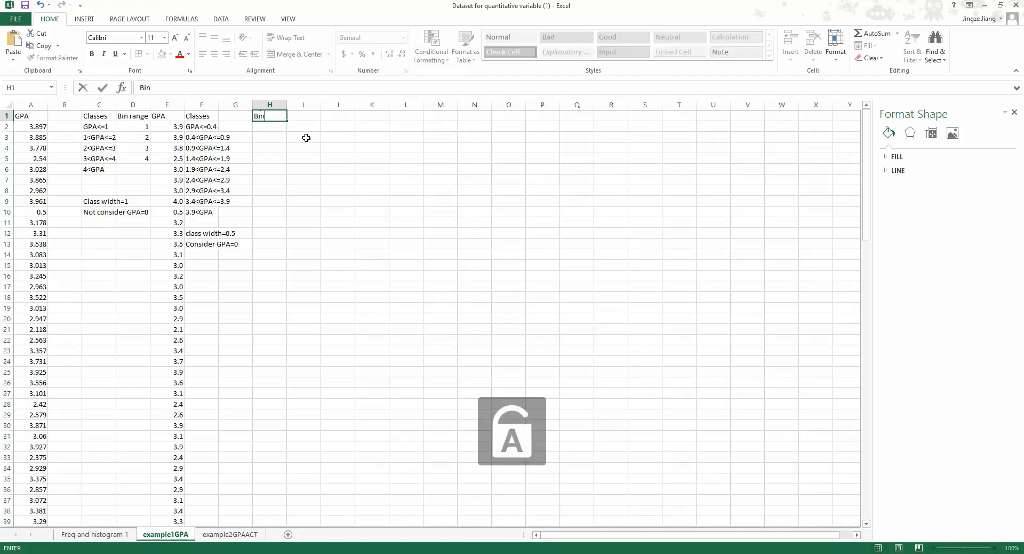
pyautogui.write(' Range')
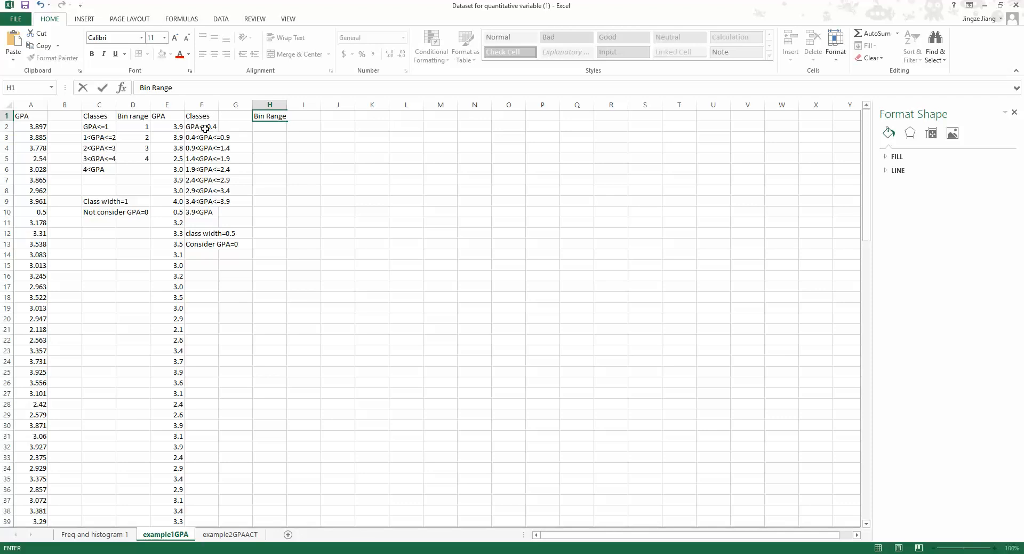
# Enter the class upper limits 0.4, 0.9, 1.4, 1.9, 2.4, 2.9, 3.4 and 3.9 in cells H2 to H9
pyautogui.click(266, 129)
pyautogui.write('0.4')
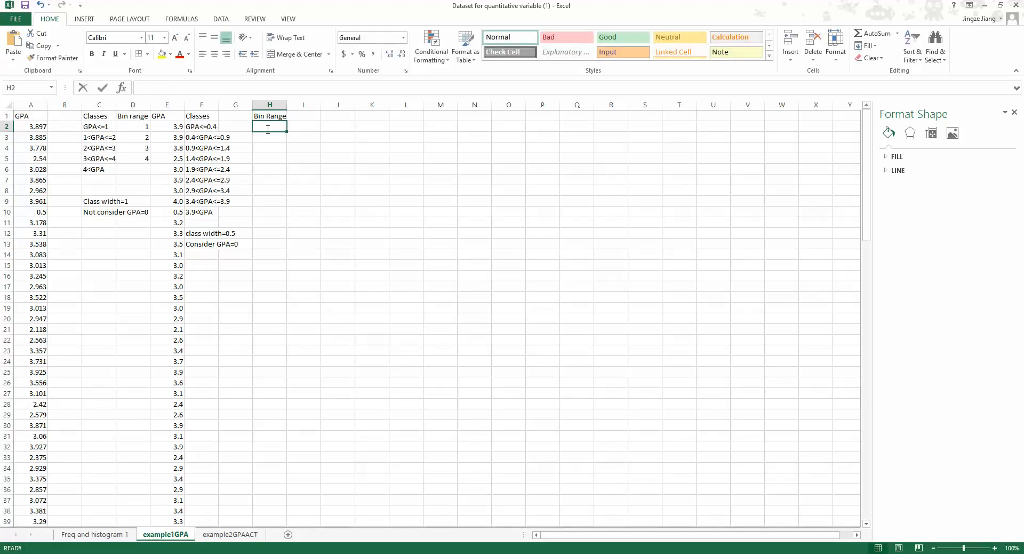
pyautogui.press('Return')
pyautogui.write('0.9')
pyautogui.press('Return')
pyautogui.write('1.4')
pyautogui.press('Return')
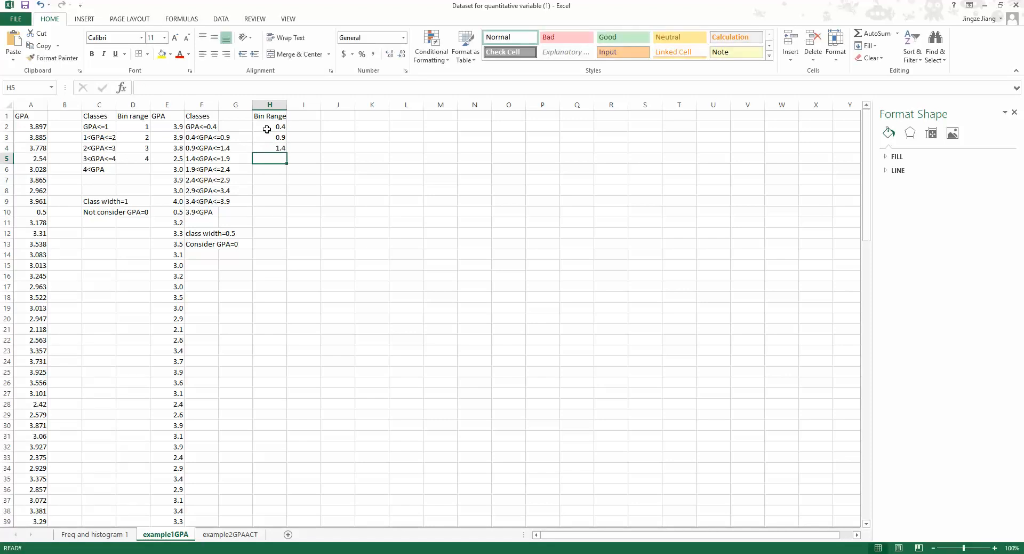
pyautogui.write('1.9')
pyautogui.press('Return')
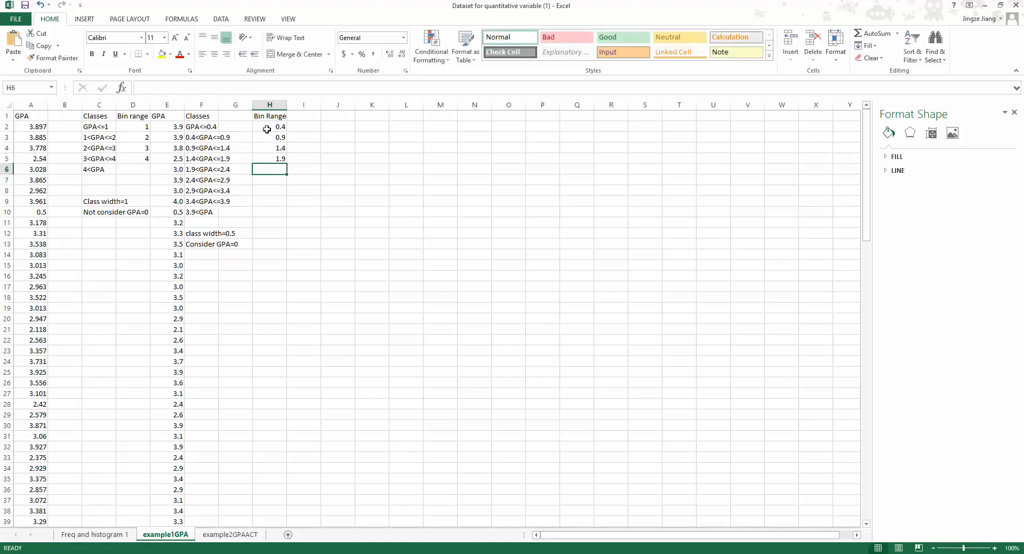
pyautogui.write('2.4')
pyautogui.press('Return')
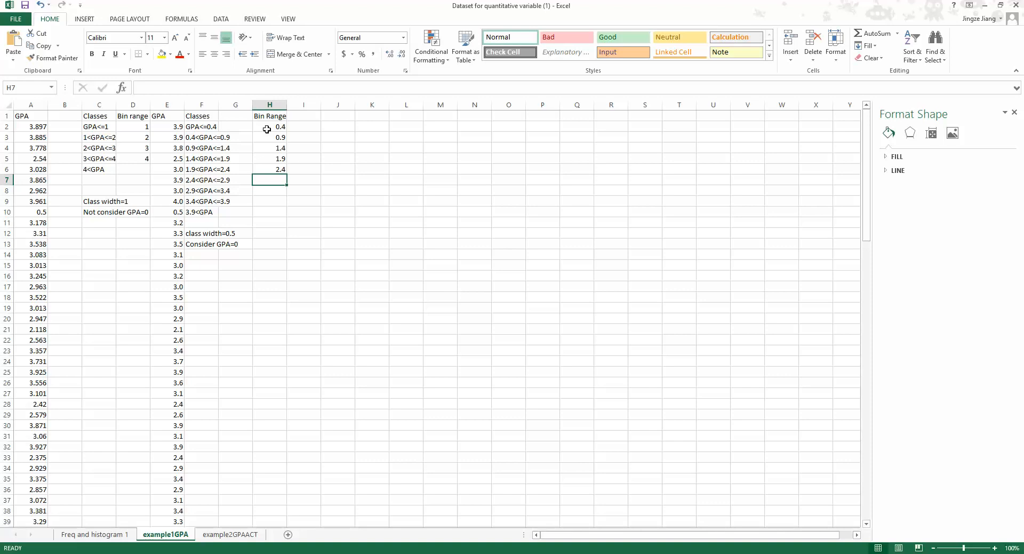
pyautogui.write('2.9')
pyautogui.press('Return')
pyautogui.write('3.4')
pyautogui.press('Return')
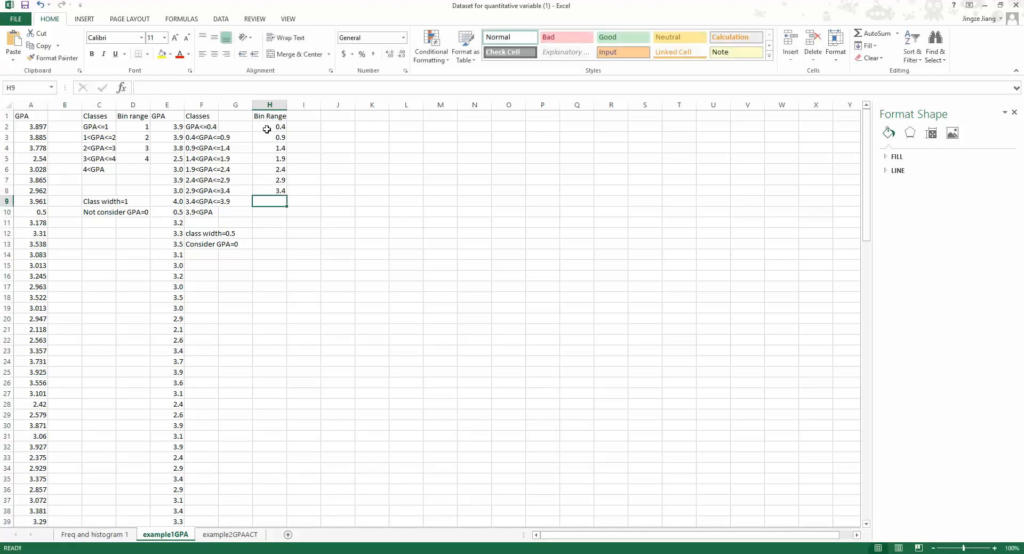
pyautogui.write('3.9')
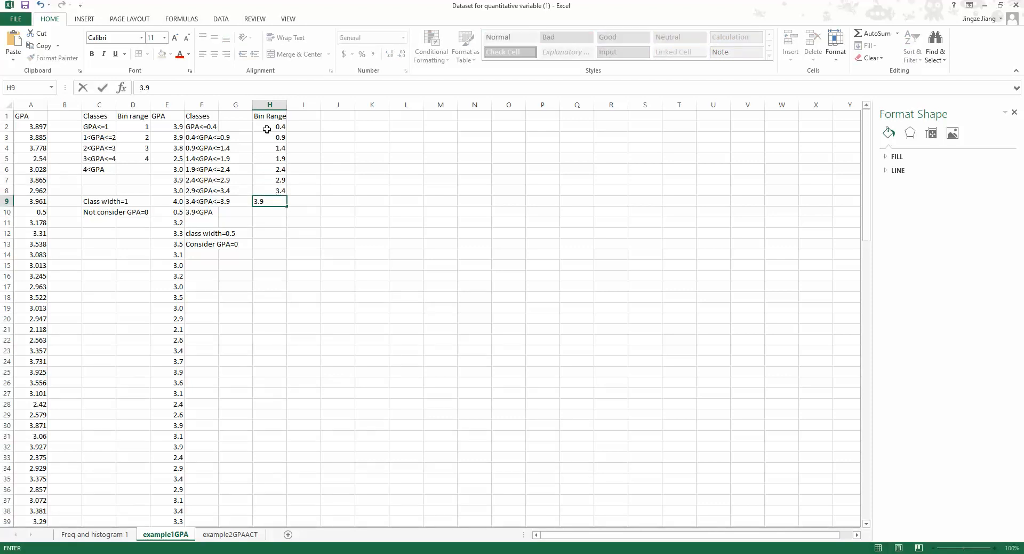
pyautogui.press('Return')
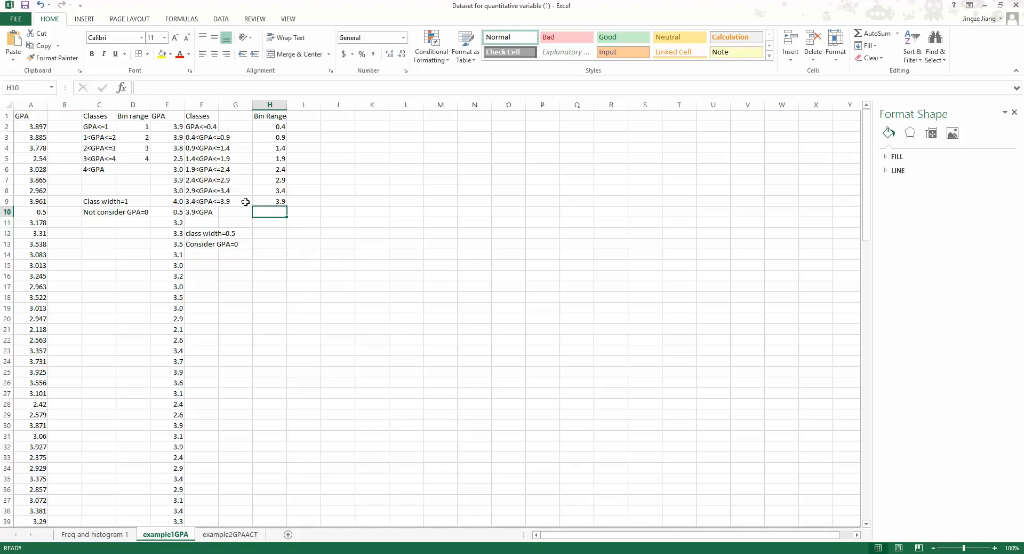
pyautogui.click(463, 195)
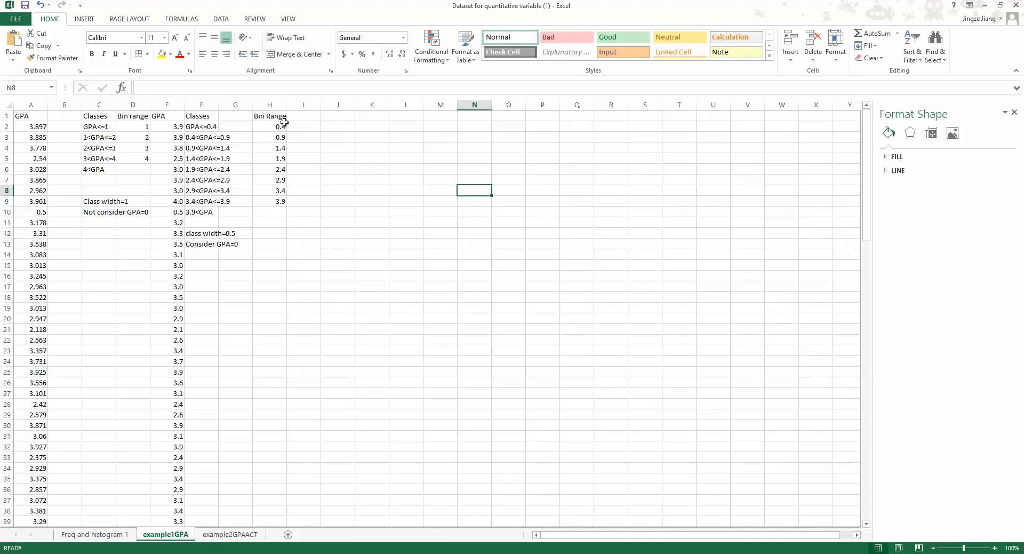
# Start the Histogram data analysis tool and set its input range to the rounded GPA data in $E$1:$E$121
pyautogui.click(221, 20)
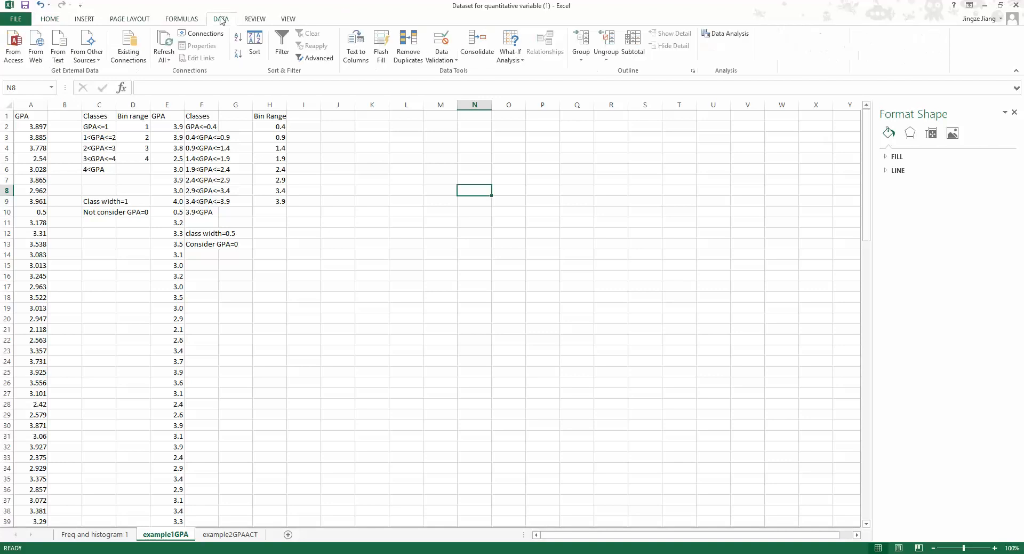
pyautogui.click(729, 34)
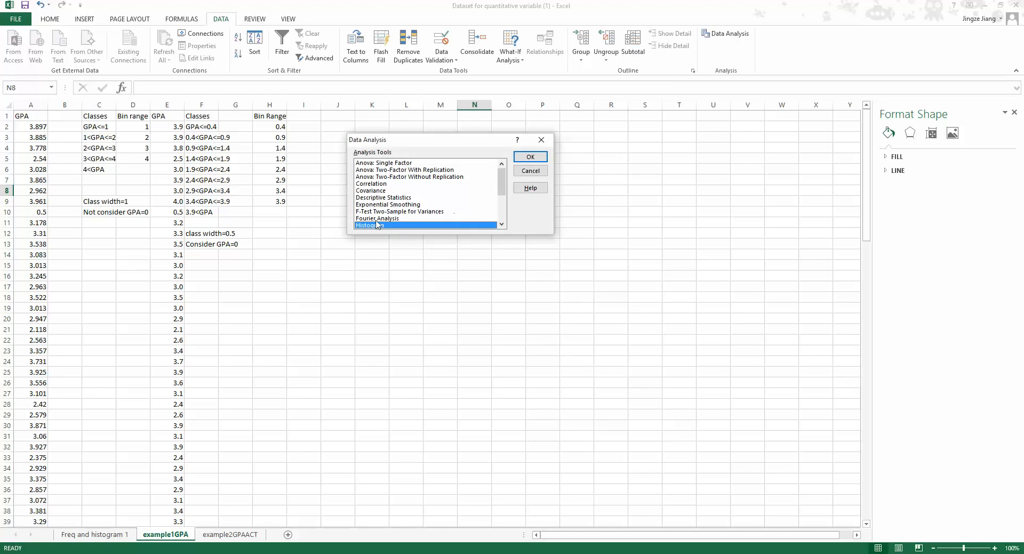
pyautogui.scroll(-1, 375, 168)
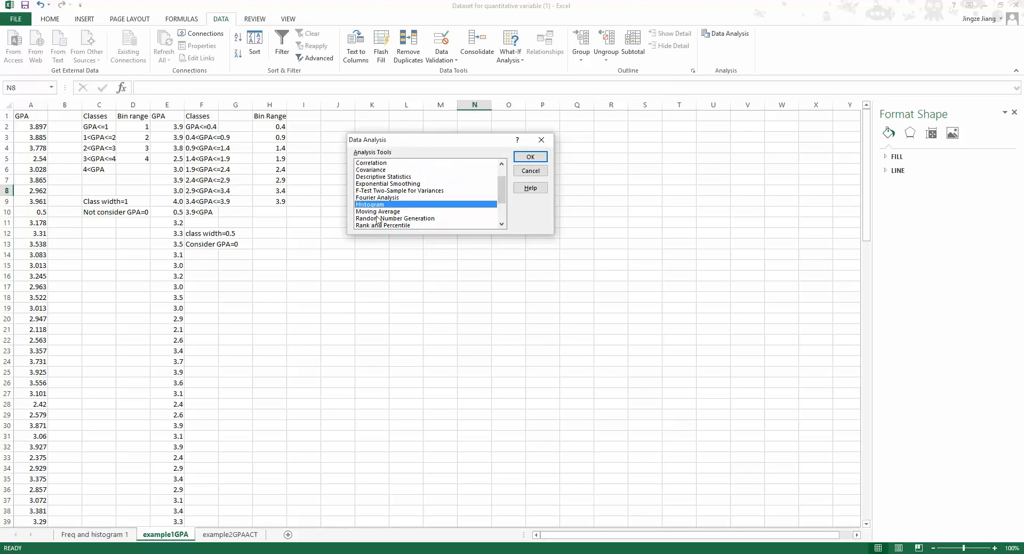
pyautogui.click(530, 157)
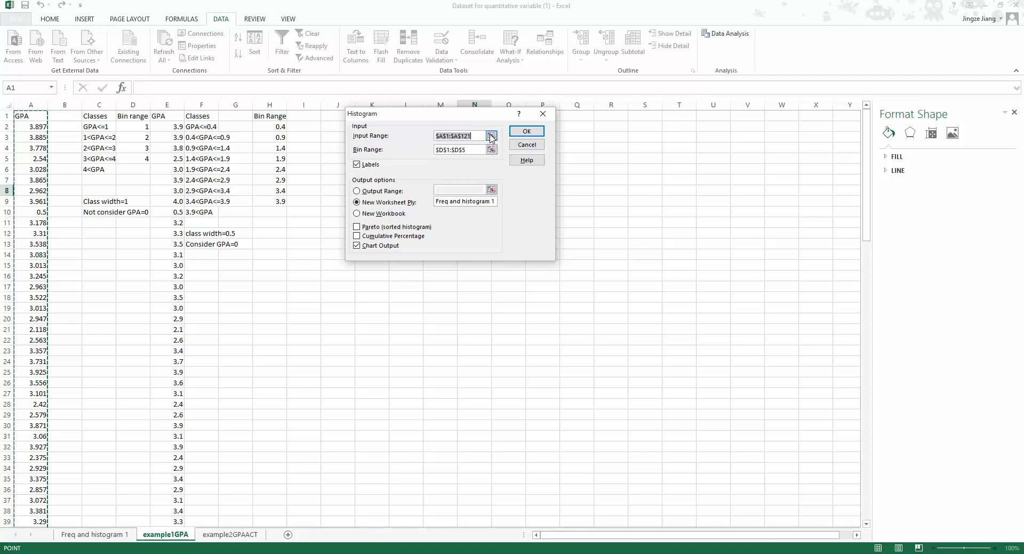
pyautogui.click(491, 137)
pyautogui.click(170, 118)
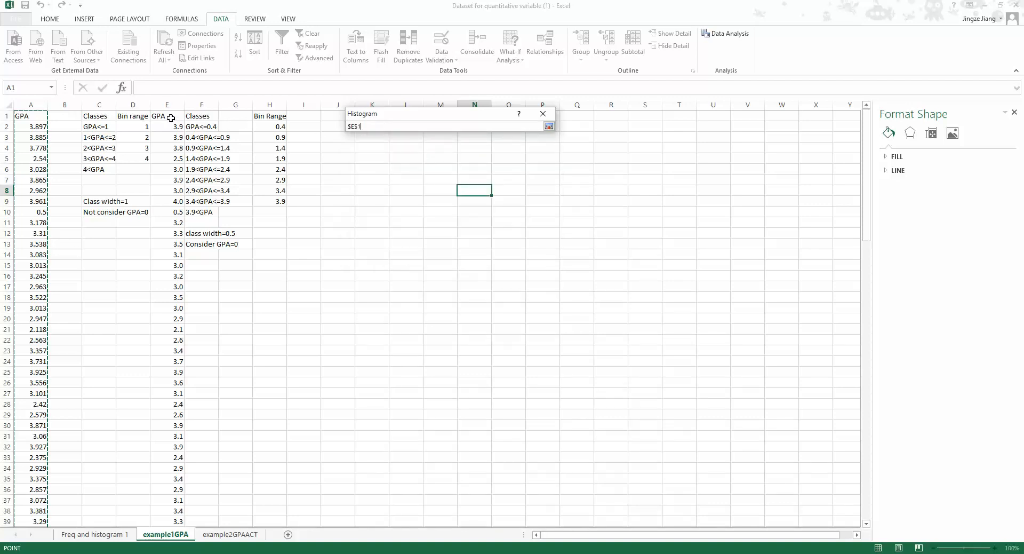
pyautogui.moveTo(170, 118); pyautogui.dragTo(176, 509)
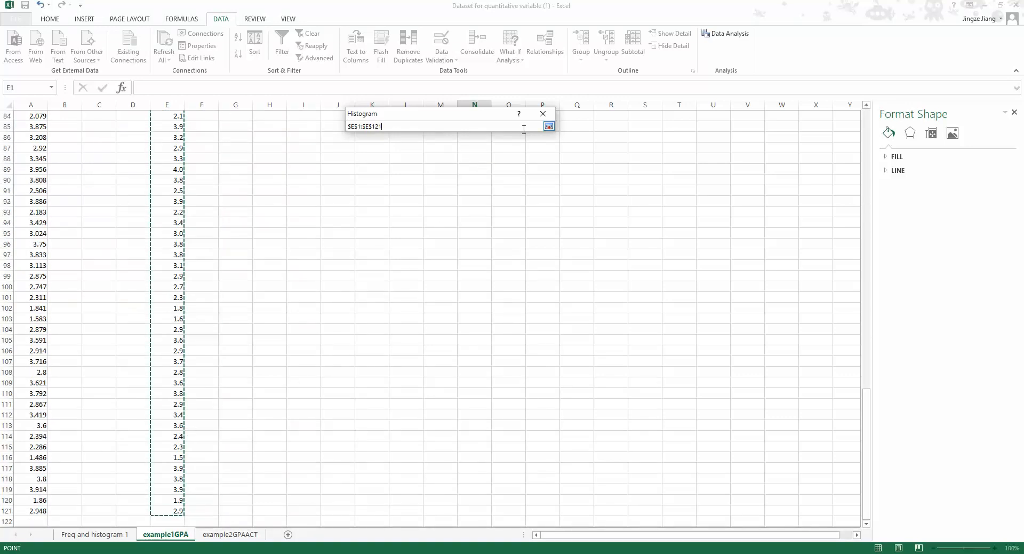
pyautogui.click(549, 127)
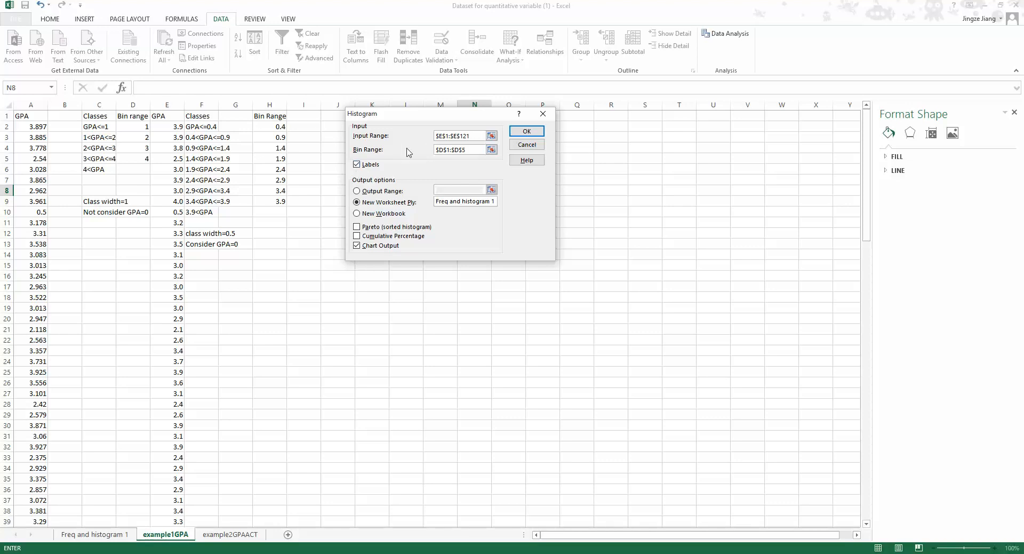
# Set the bin range to $H$1:$H$9 and generate the histogram on a new worksheet named "Freq and histogram 2"
pyautogui.click(491, 150)
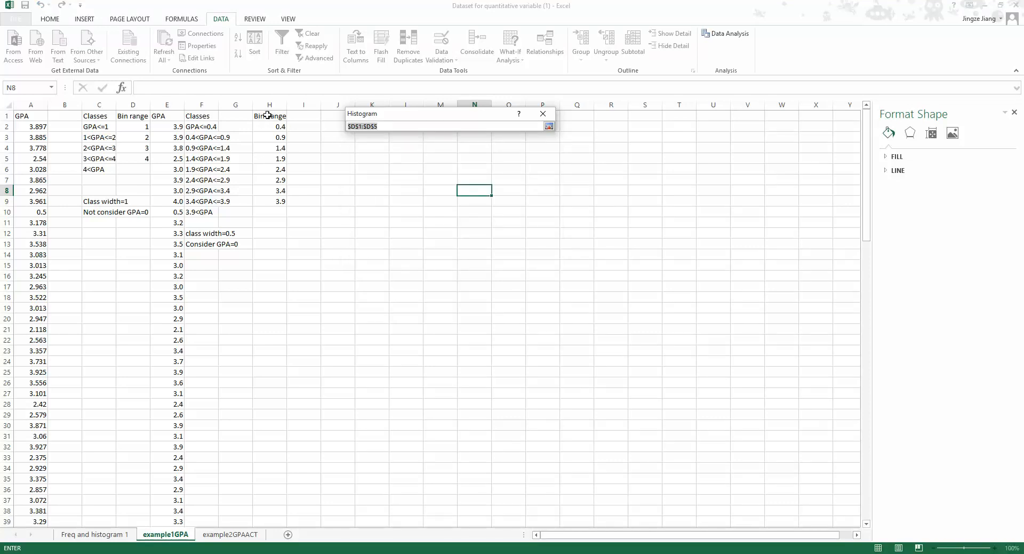
pyautogui.moveTo(269, 116); pyautogui.dragTo(278, 199)
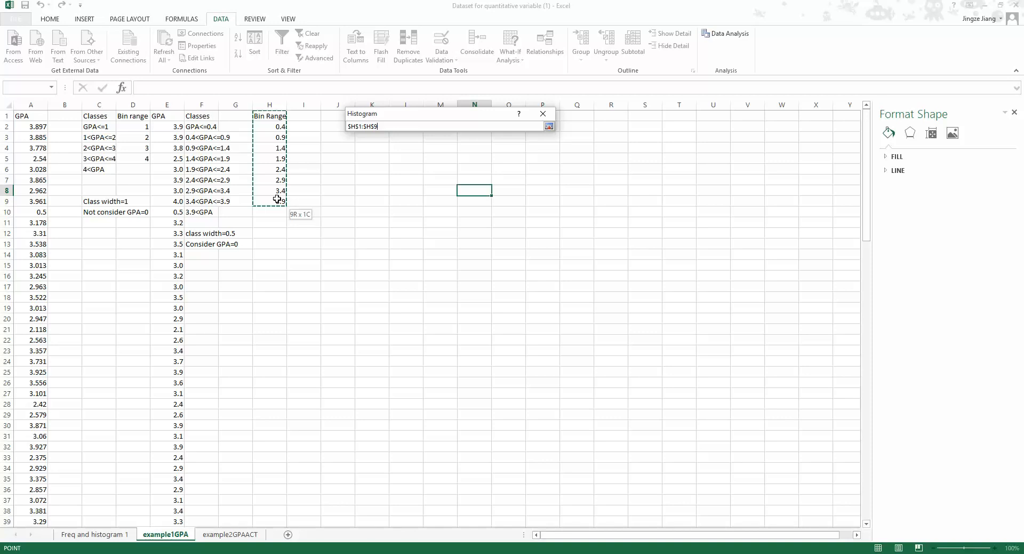
pyautogui.click(549, 126)
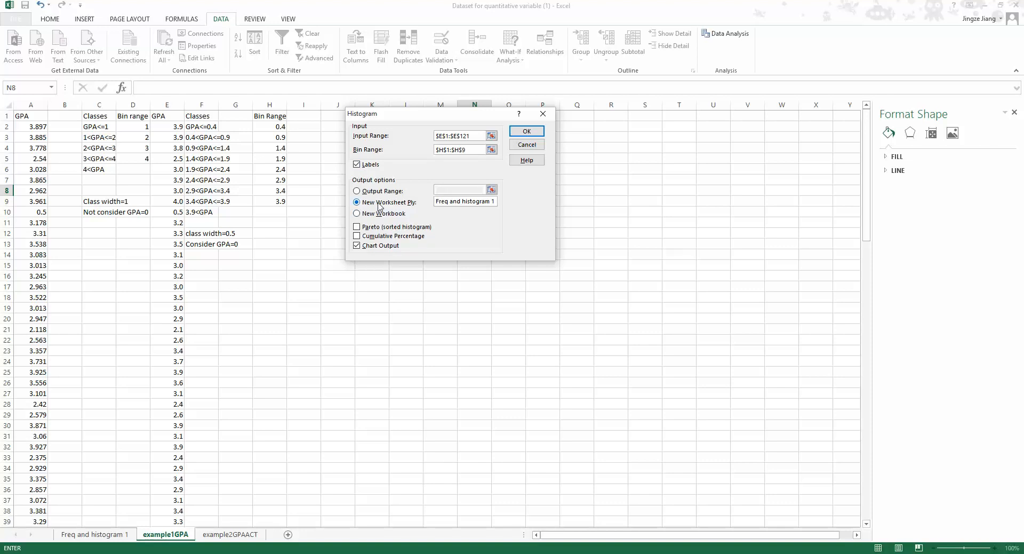
pyautogui.click(494, 203)
pyautogui.click(527, 132)
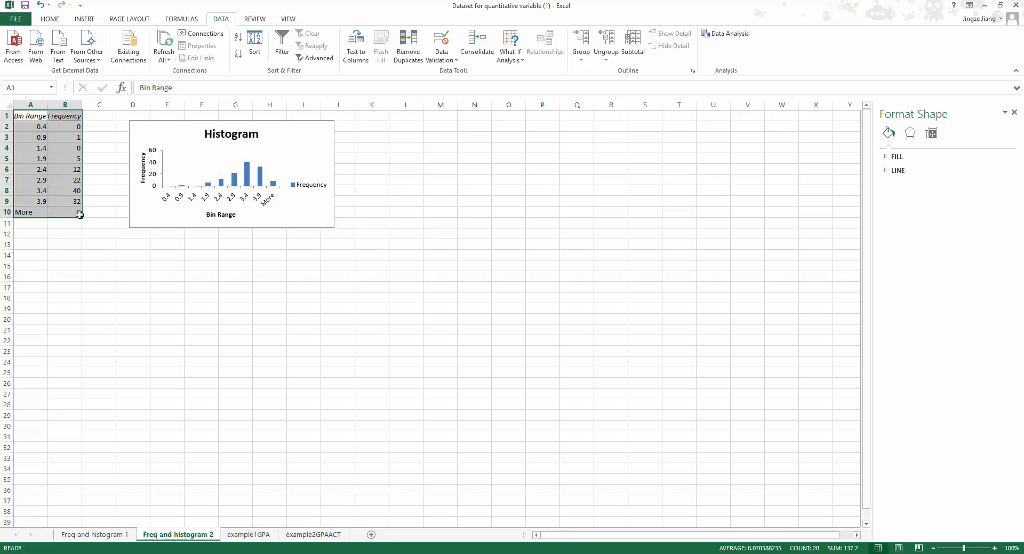
# Examine the bin limits and their frequencies in the output table A1:B10
pyautogui.click(69, 234)
pyautogui.moveTo(27, 114); pyautogui.dragTo(75, 213)
pyautogui.click(28, 128)
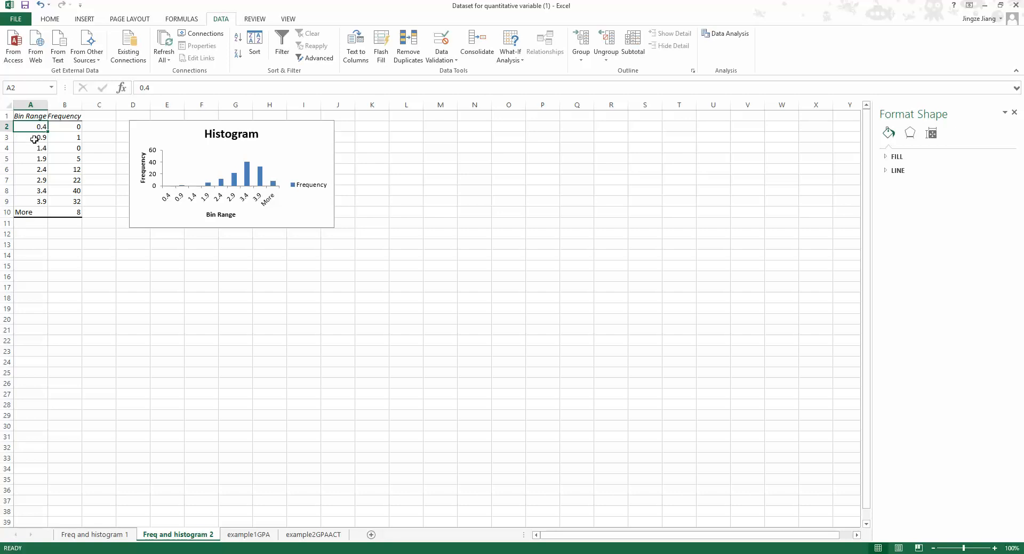
pyautogui.click(72, 136)
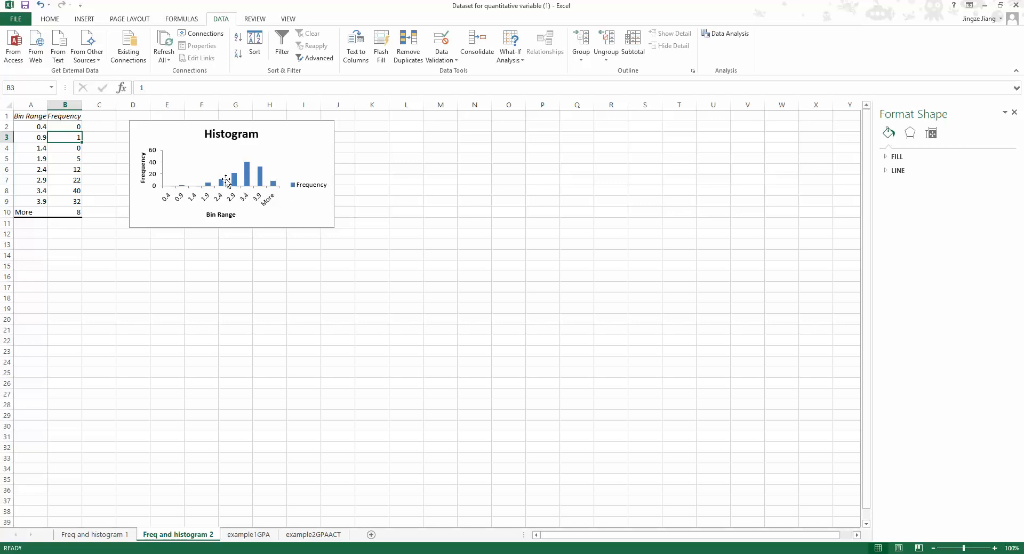
# Enlarge the histogram chart to reach about cell N23 and reduce the gap width between its bars to 0%
pyautogui.click(327, 228)
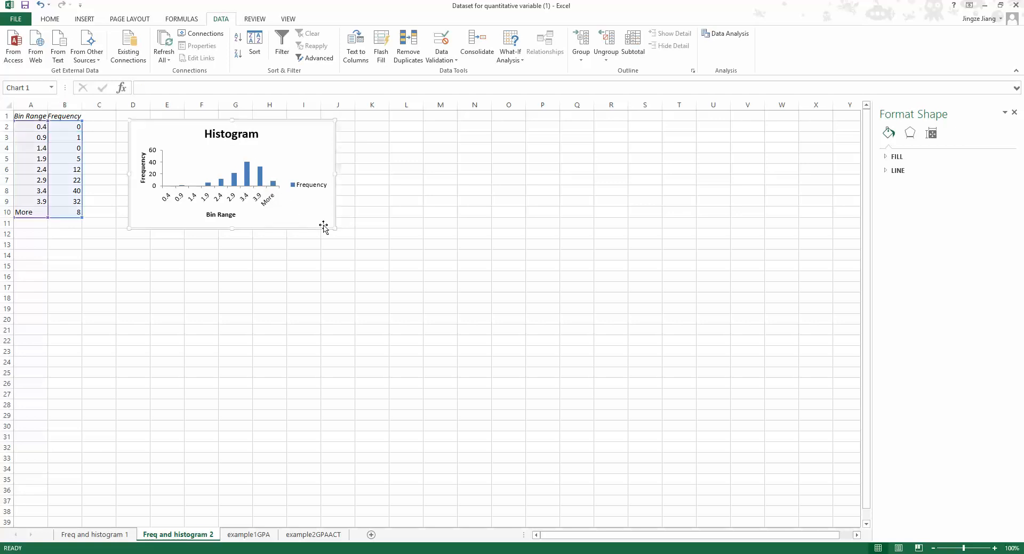
pyautogui.moveTo(333, 227); pyautogui.dragTo(487, 353)
pyautogui.click(360, 249)
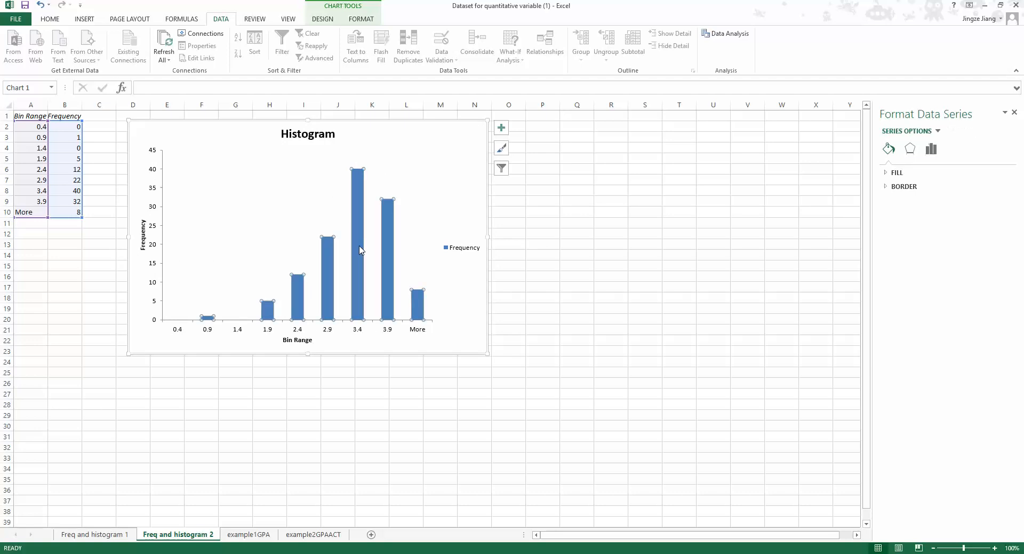
pyautogui.click(360, 249)
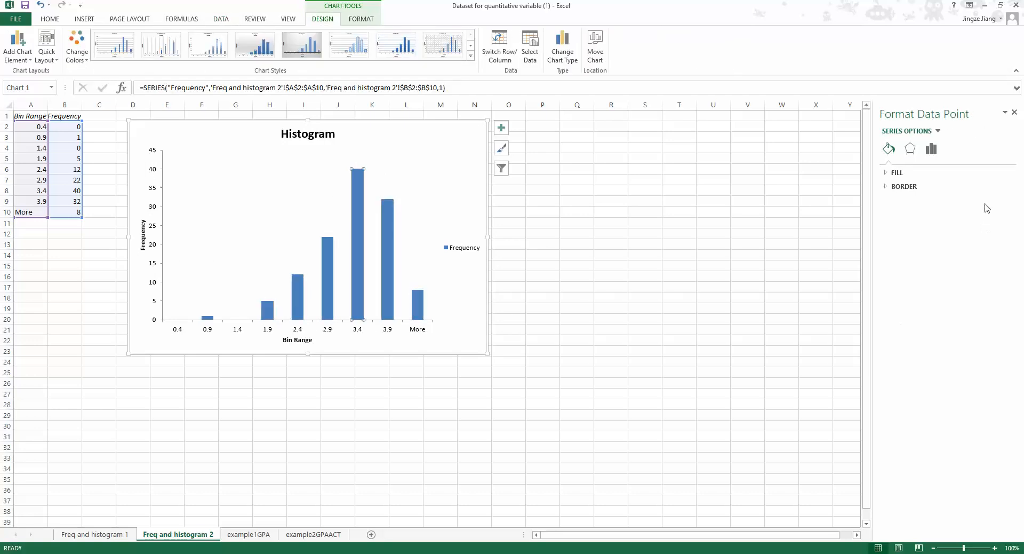
pyautogui.click(388, 238)
pyautogui.click(931, 152)
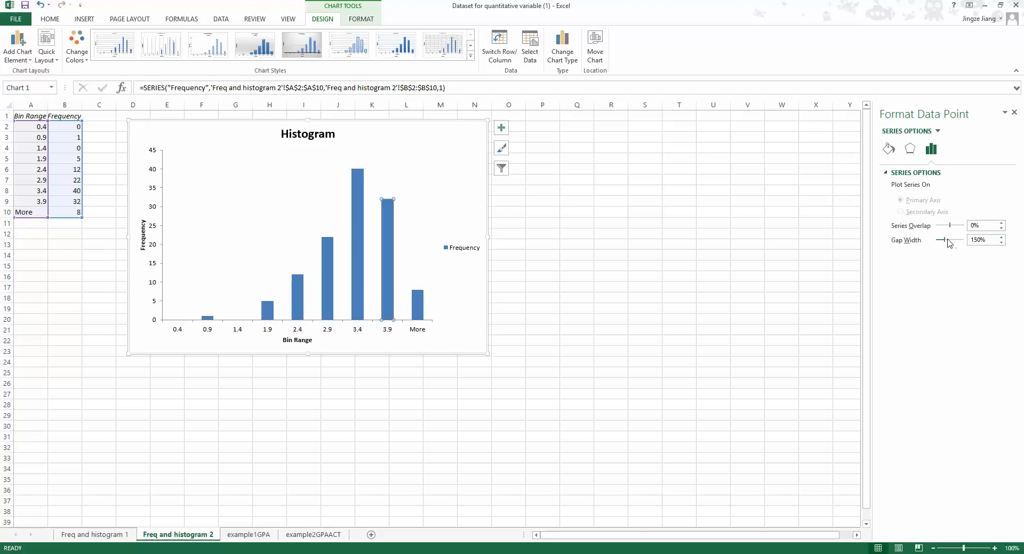
pyautogui.moveTo(945, 241); pyautogui.dragTo(933, 242)
pyautogui.click(444, 249)
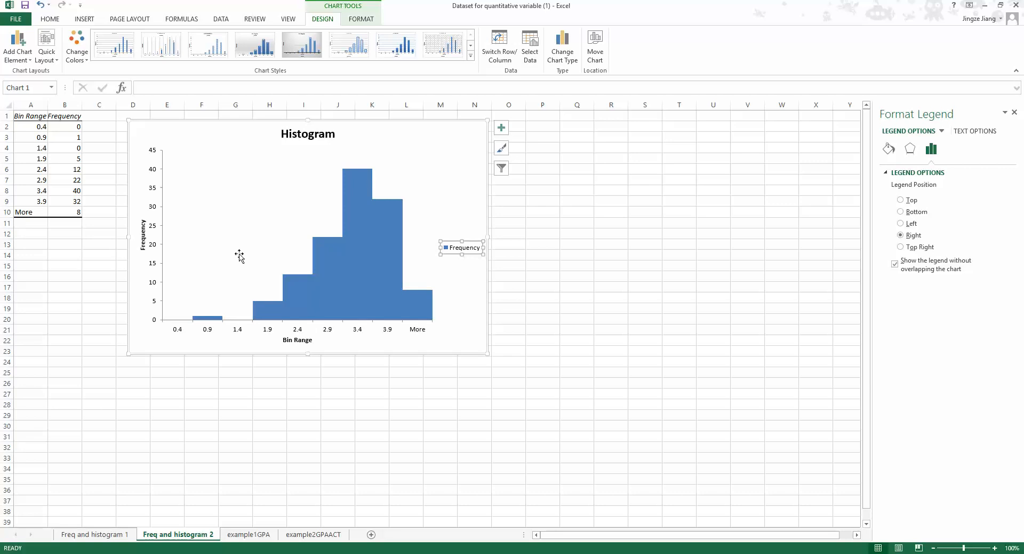
# Compare the histogram on sheet "Freq and histogram 1" with the one on "Freq and histogram 2"
pyautogui.click(124, 534)
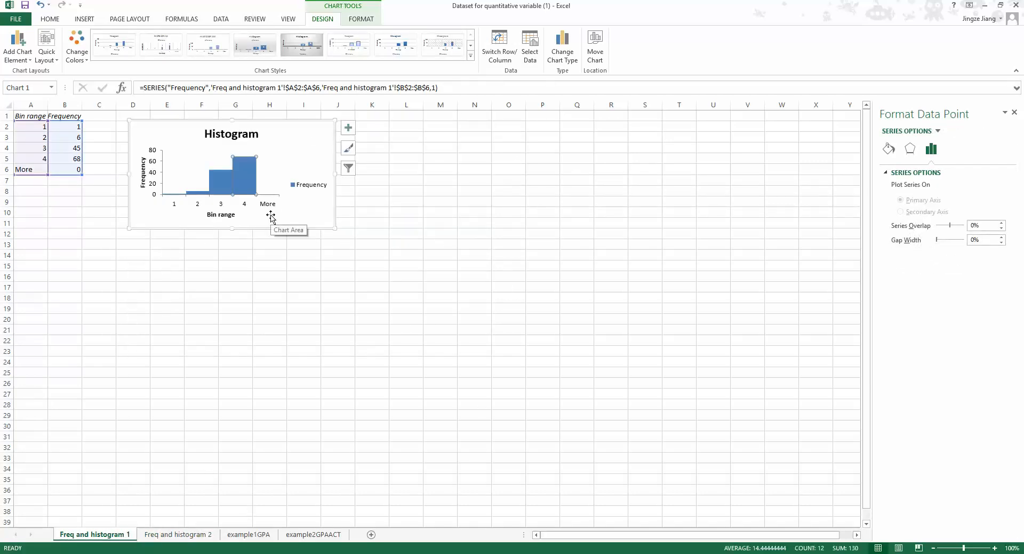
pyautogui.hotkey('ctrl', 'pagedown')
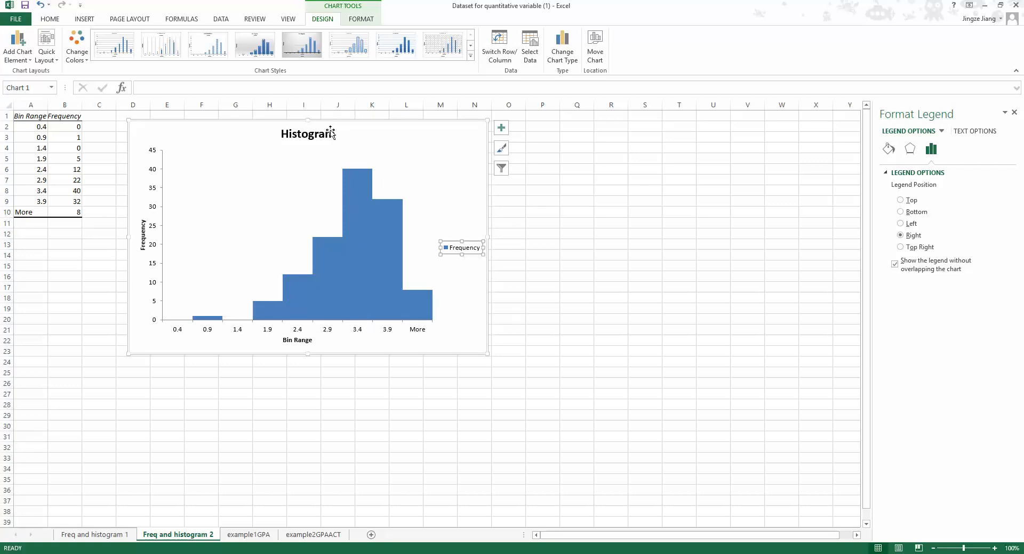
pyautogui.moveTo(387, 241)
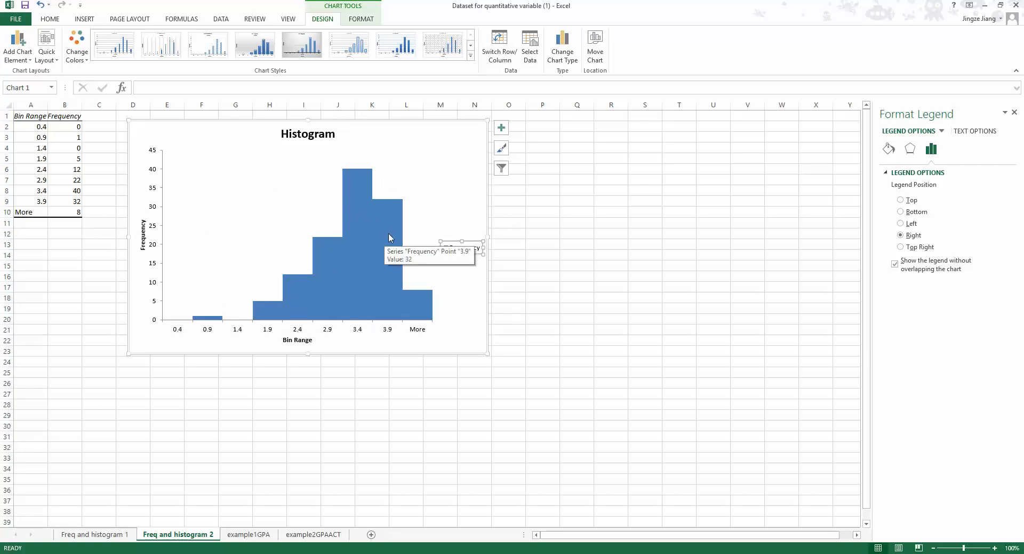